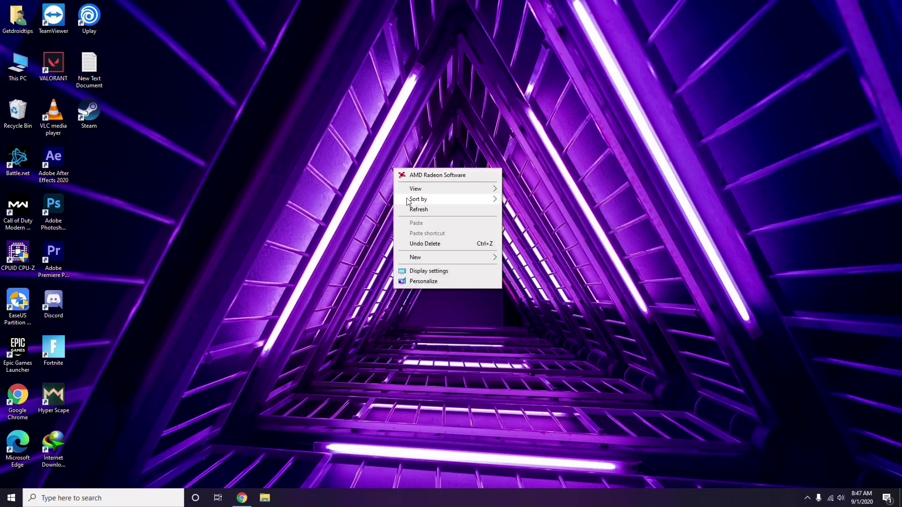
left_click(418, 210)
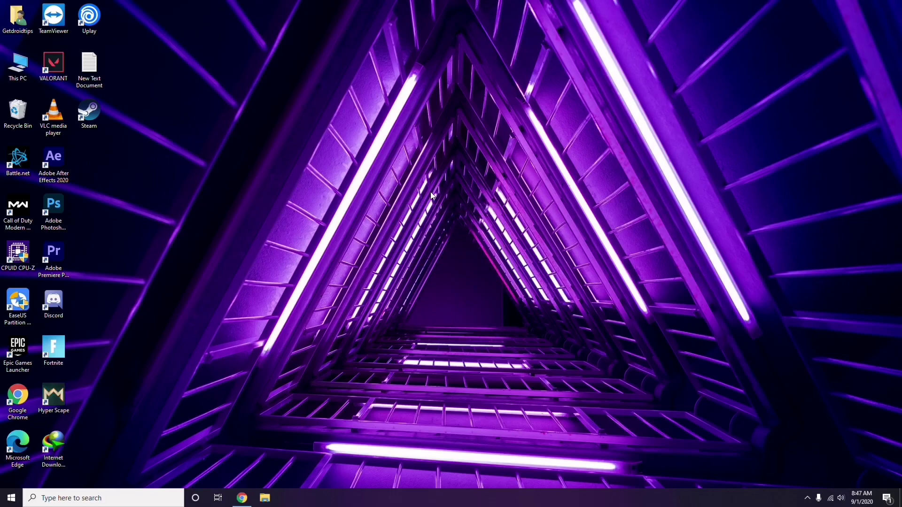
right_click(342, 132)
left_click(367, 173)
Step: Open Computer Management for This PC, view the device categories in Device Manager, and close the window
right_click(20, 80)
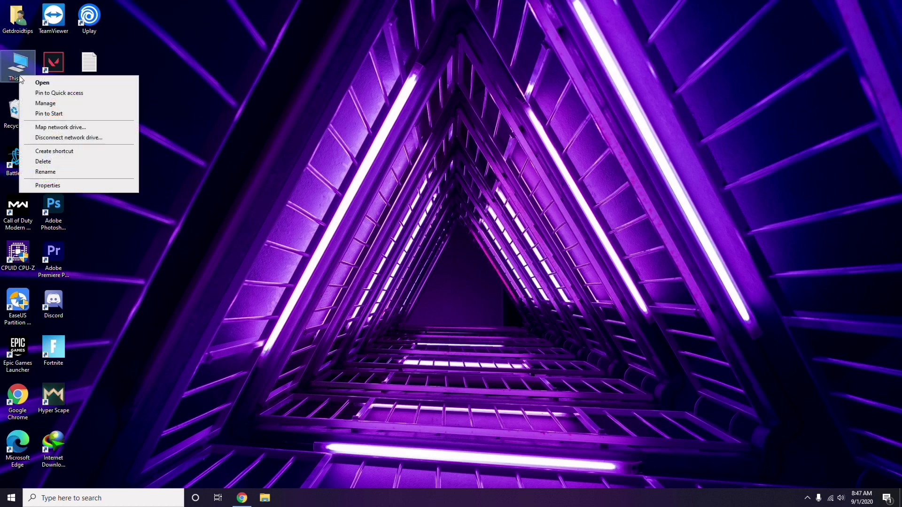
left_click(50, 104)
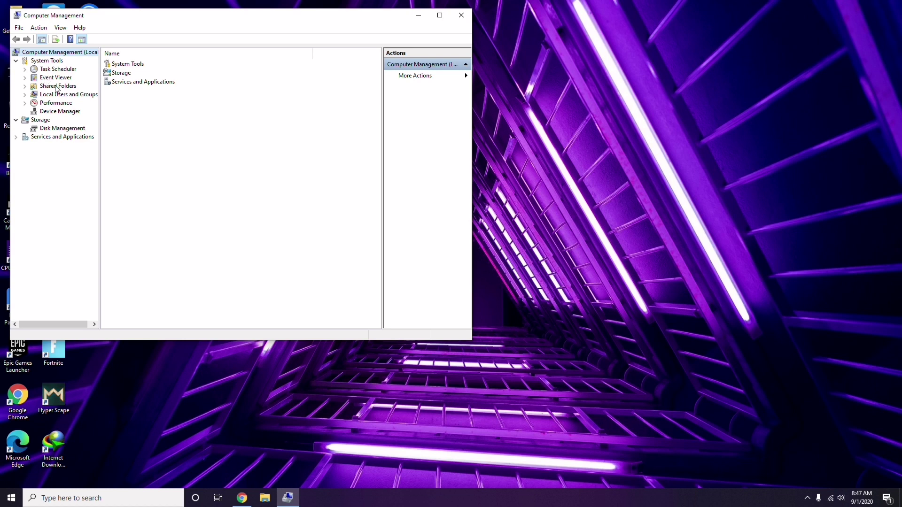
left_click(55, 111)
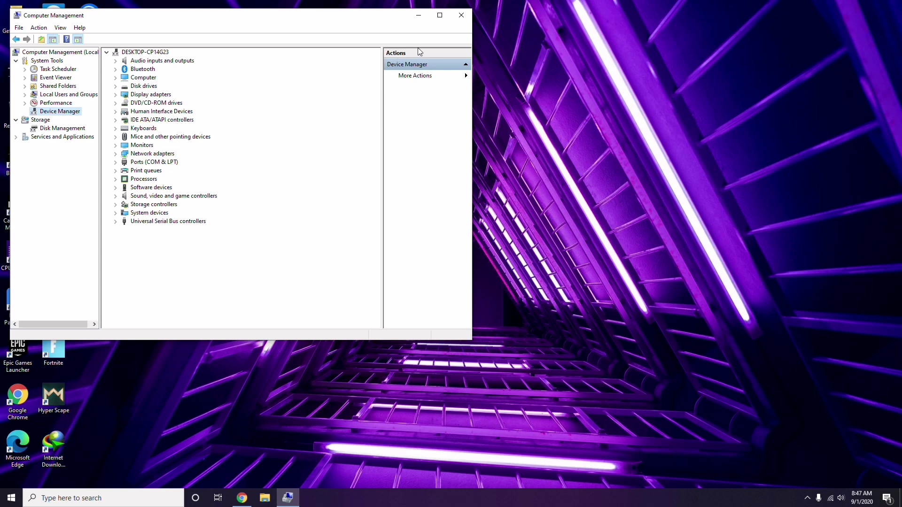
left_click(461, 15)
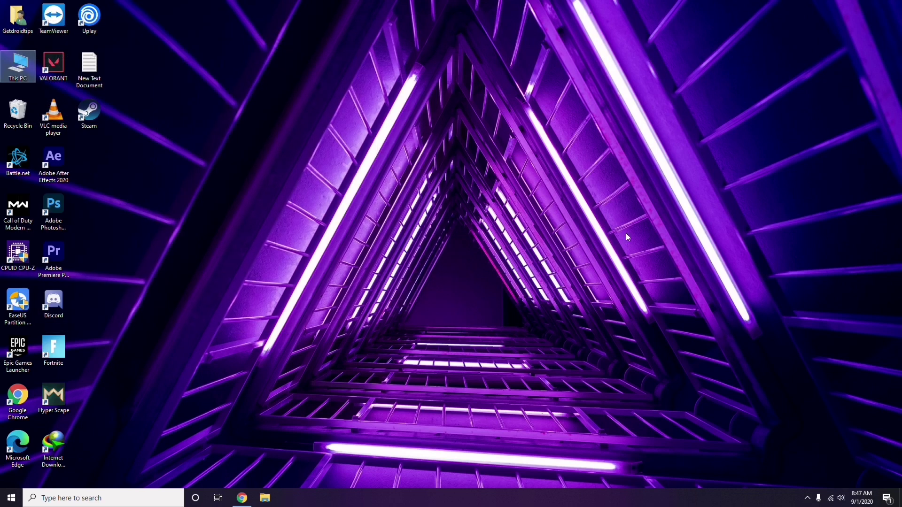
Step: Open AMD Radeon Software and check its System settings for the installed driver version and available updates
left_click(808, 505)
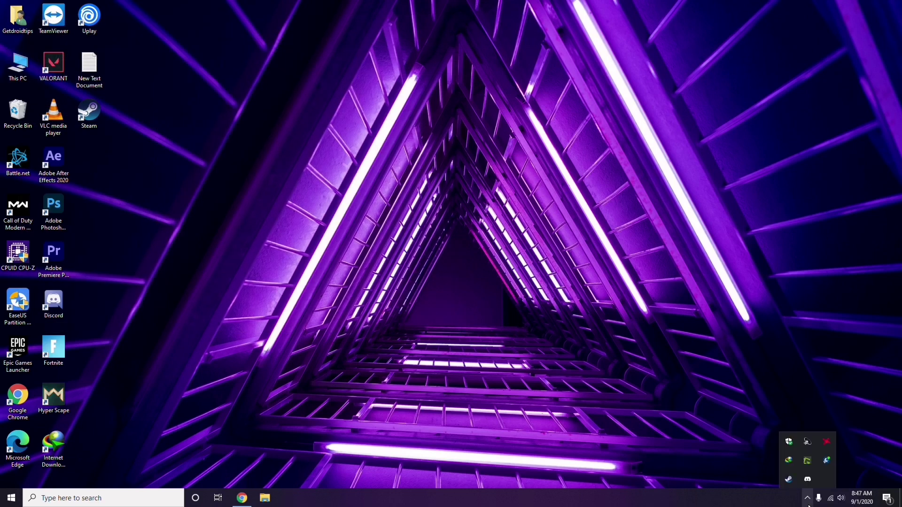
left_click(826, 444)
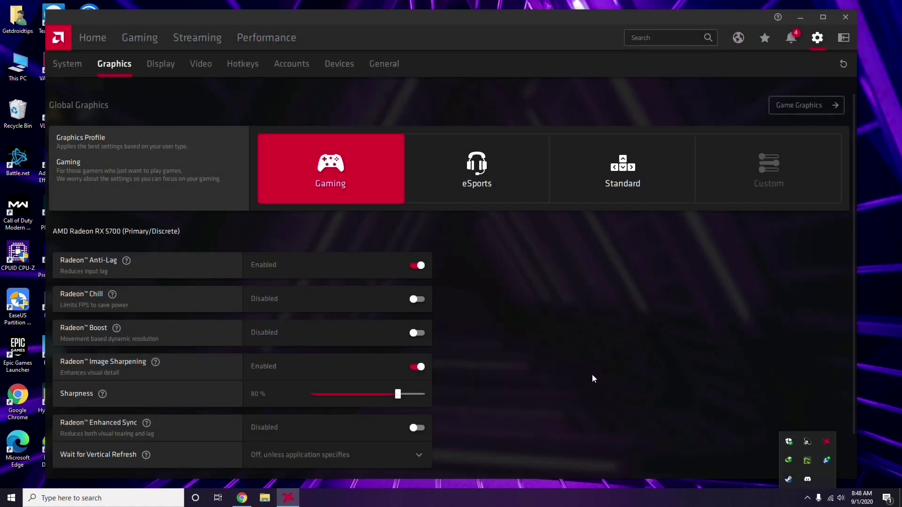
left_click(77, 66)
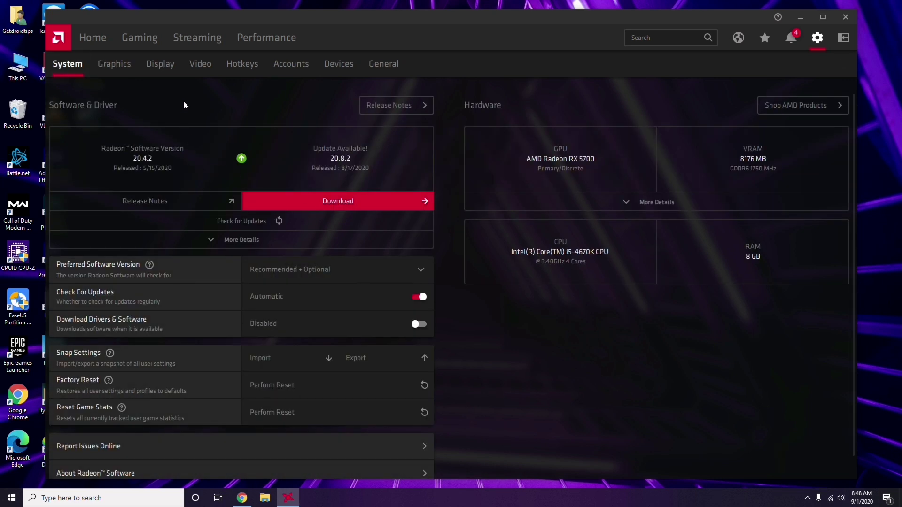
Step: Review the Graphics, Display and Home pages of AMD Radeon Software and close it
left_click(112, 65)
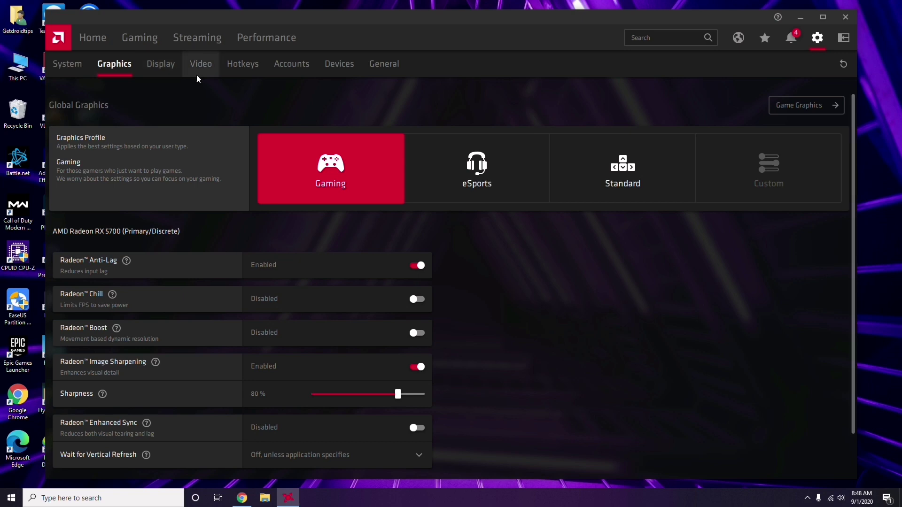
left_click(171, 71)
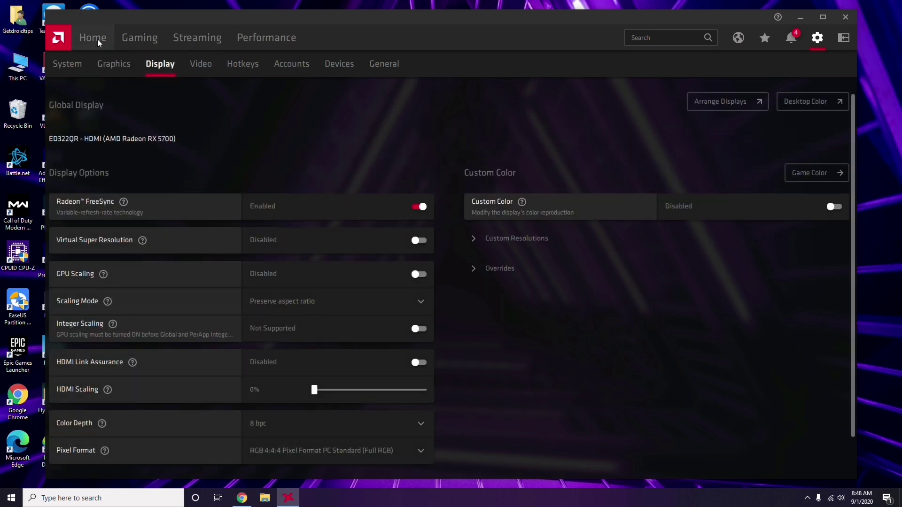
left_click(98, 41)
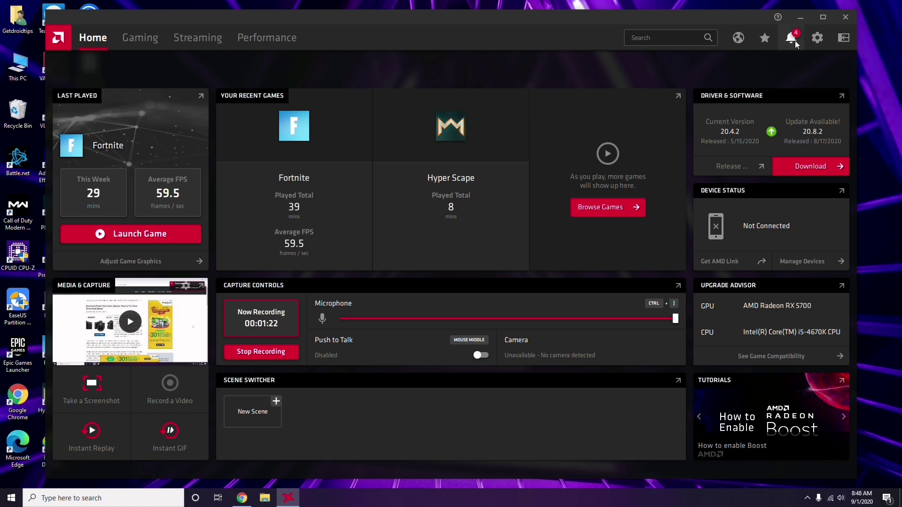
left_click(847, 18)
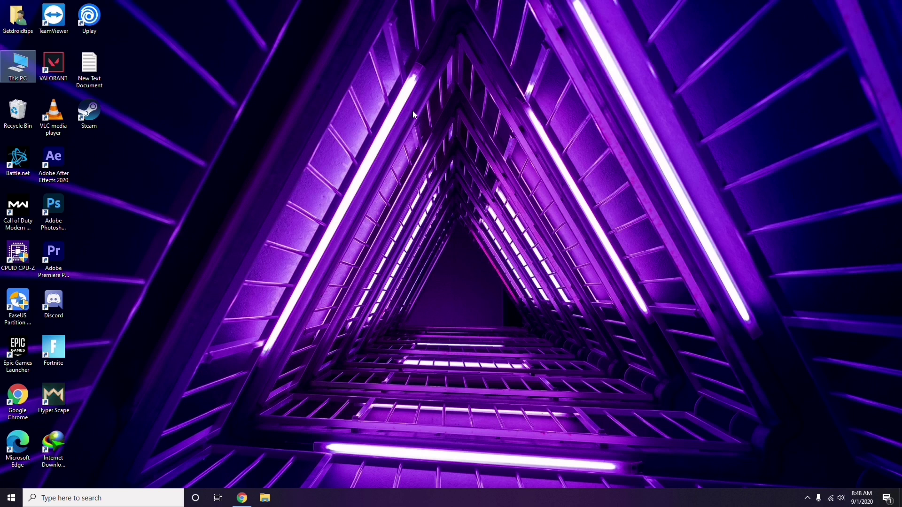
right_click(190, 123)
left_click(194, 168)
Step: Open Steam, disable the Steam Overlay while in-game in its In-Game settings, save the change and close Steam
double_click(93, 122)
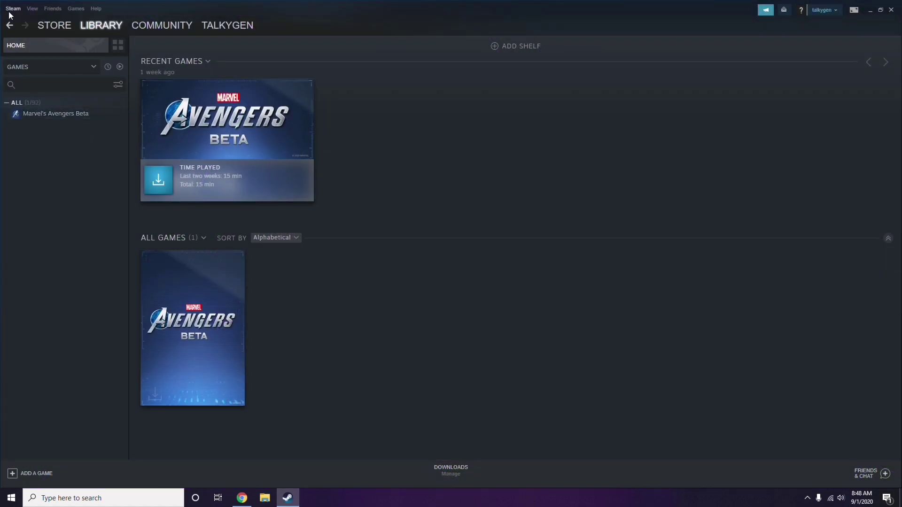
left_click(12, 10)
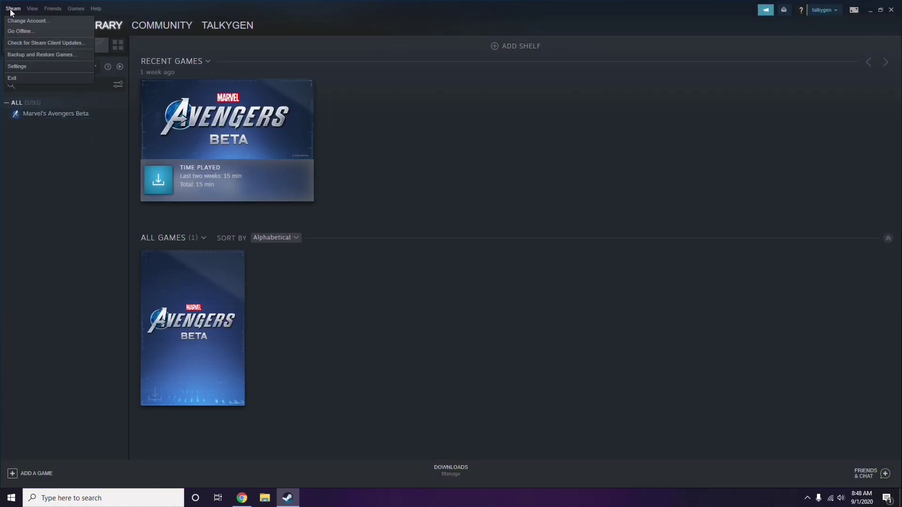
left_click(30, 66)
left_click_drag(547, 178, 500, 102)
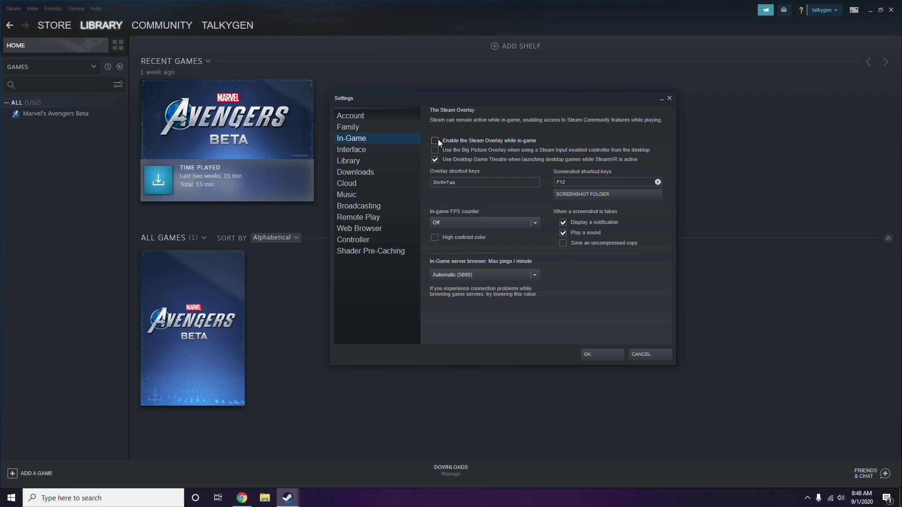
left_click(593, 354)
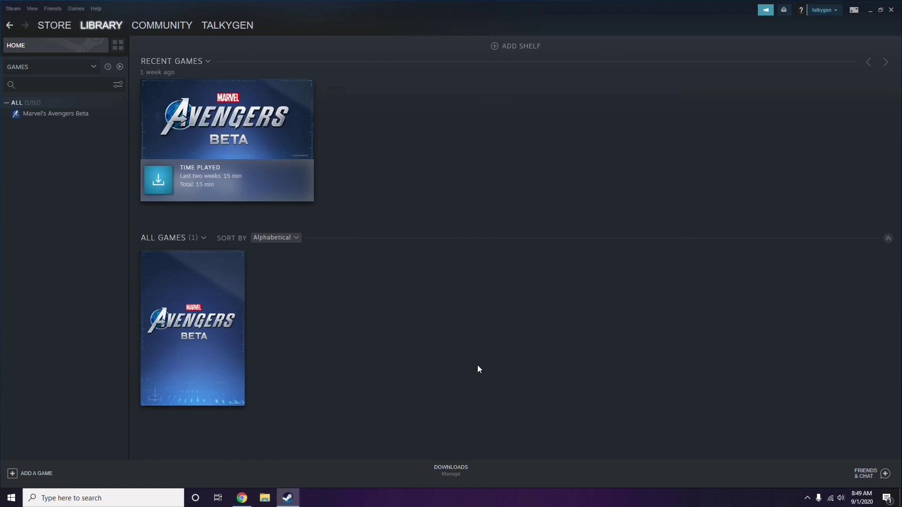
left_click(891, 10)
right_click(369, 152)
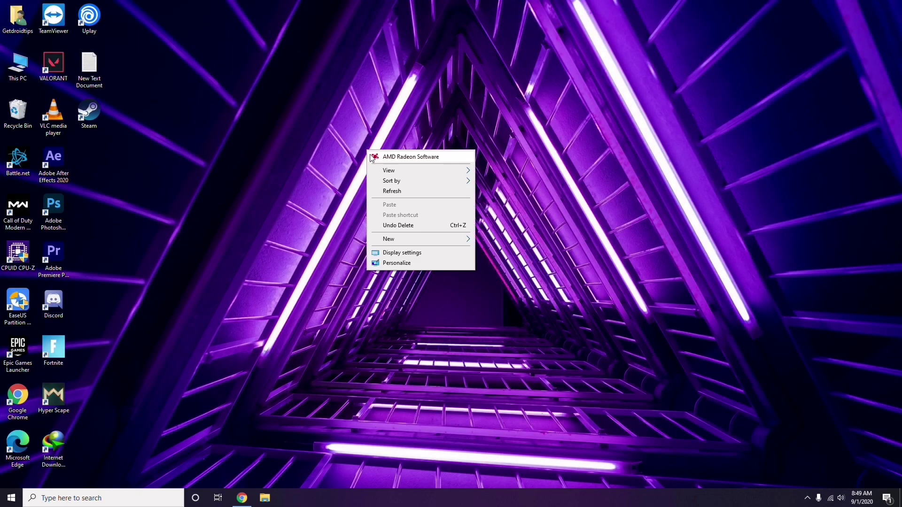
left_click(392, 197)
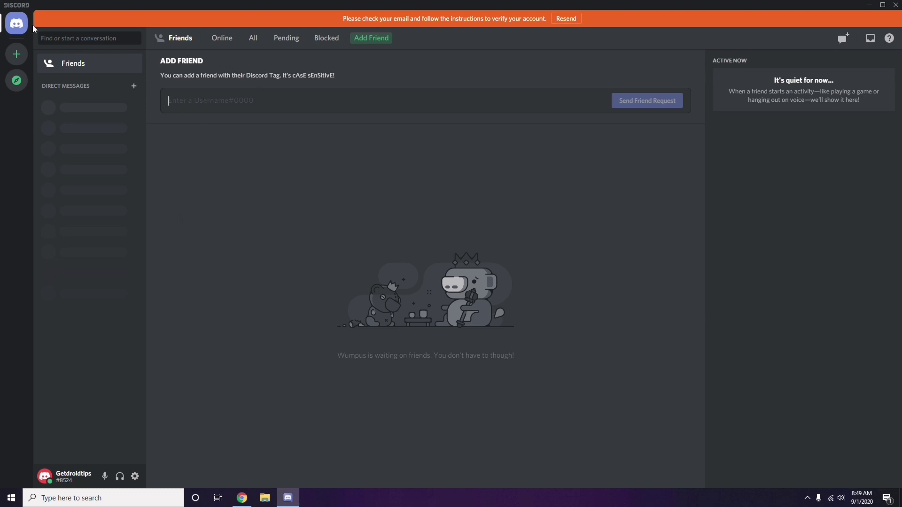
Step: Turn off the OpenH264 Video Codec provided by Cisco Systems in Discord's Voice & Video settings and review the voice processing options
left_click(136, 478)
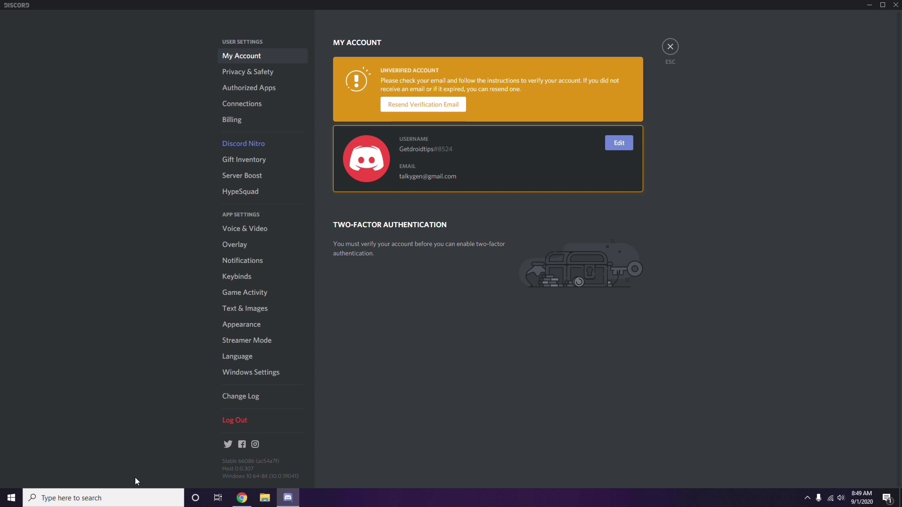
left_click(240, 230)
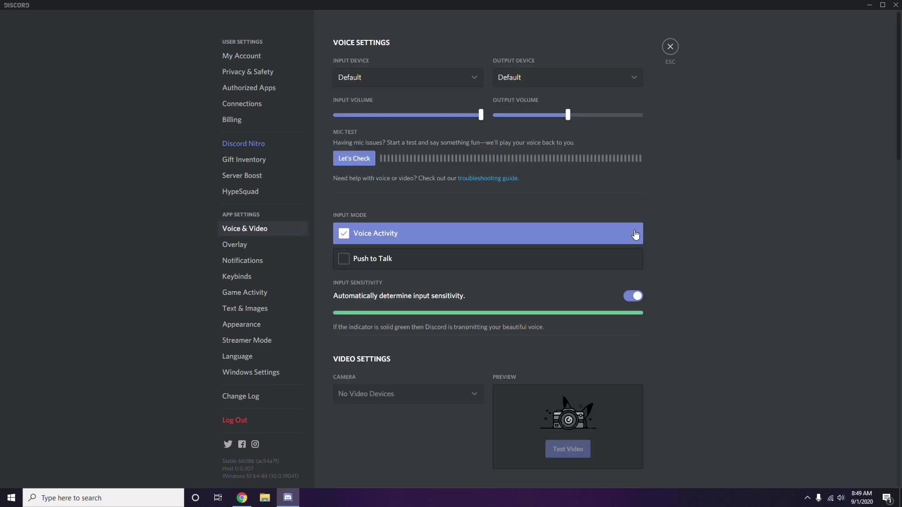
scroll(689, 229, "down", 8)
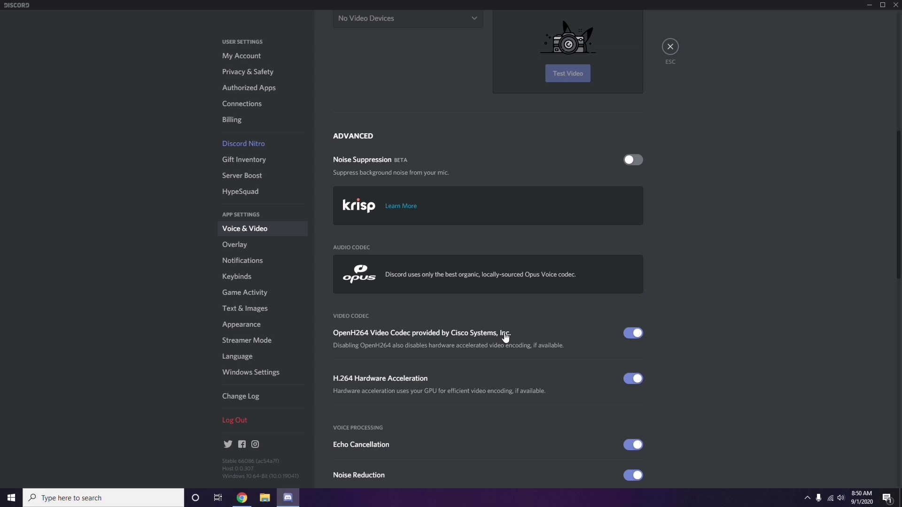
left_click(599, 342)
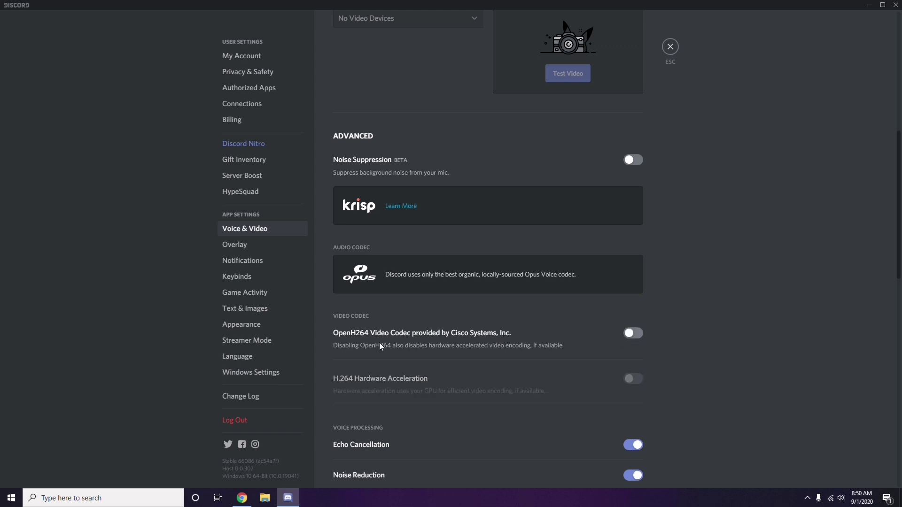
scroll(466, 334, "down", 2)
scroll(466, 337, "down", 4)
scroll(465, 337, "up", 1)
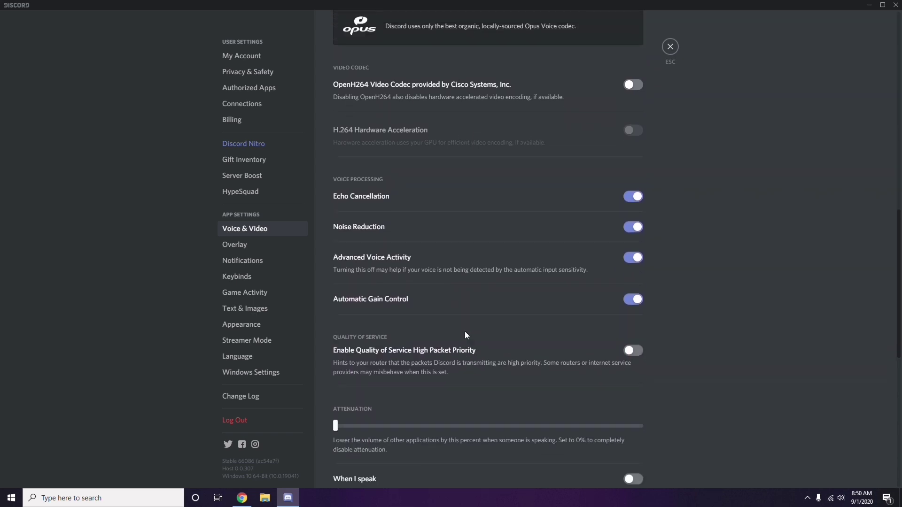
Step: Disable the in-game overlay in Discord's Overlay settings
left_click(236, 246)
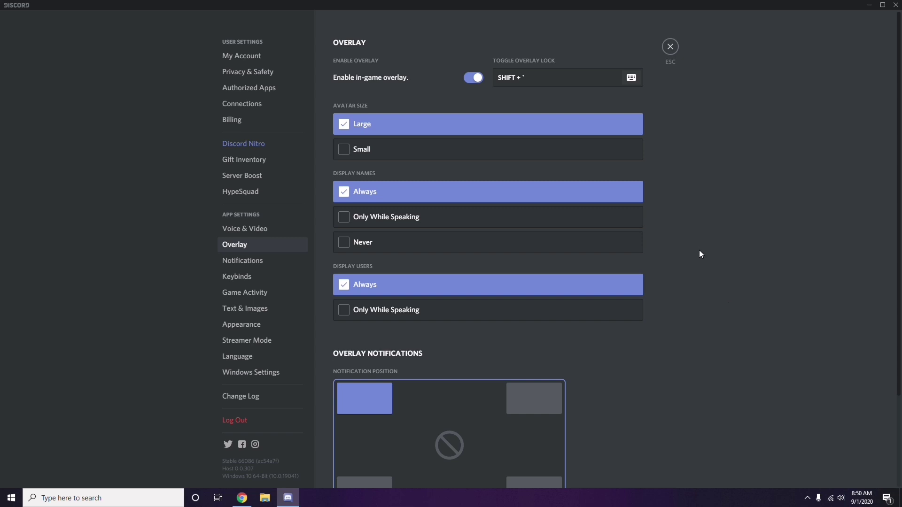
scroll(699, 251, "down", 1)
scroll(699, 251, "up", 1)
left_click(471, 79)
Step: Turn off Hardware Acceleration in Discord's Appearance settings, confirm the change and minimize Discord
left_click(249, 327)
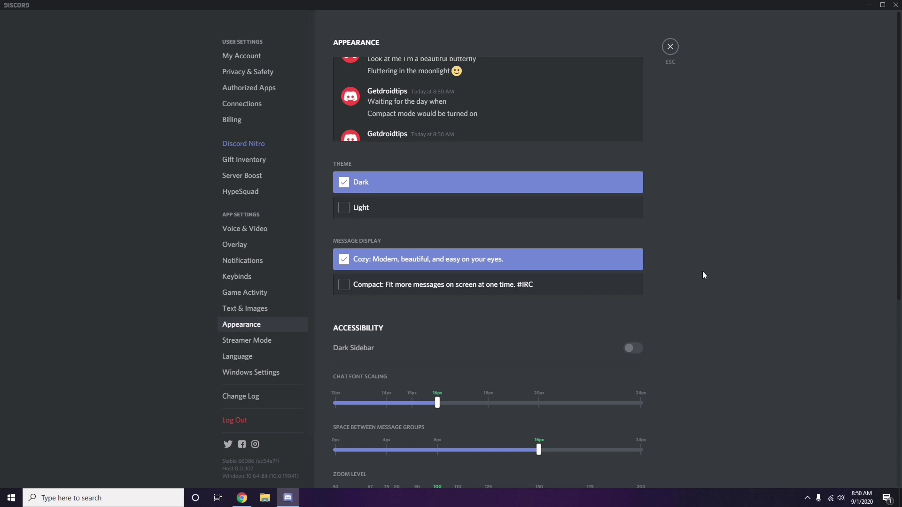
scroll(703, 275, "down", 7)
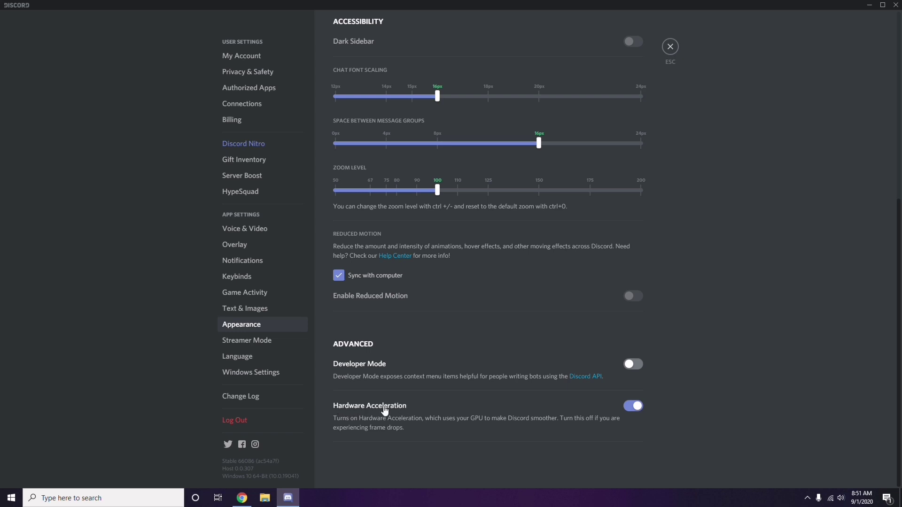
left_click(632, 406)
left_click(511, 277)
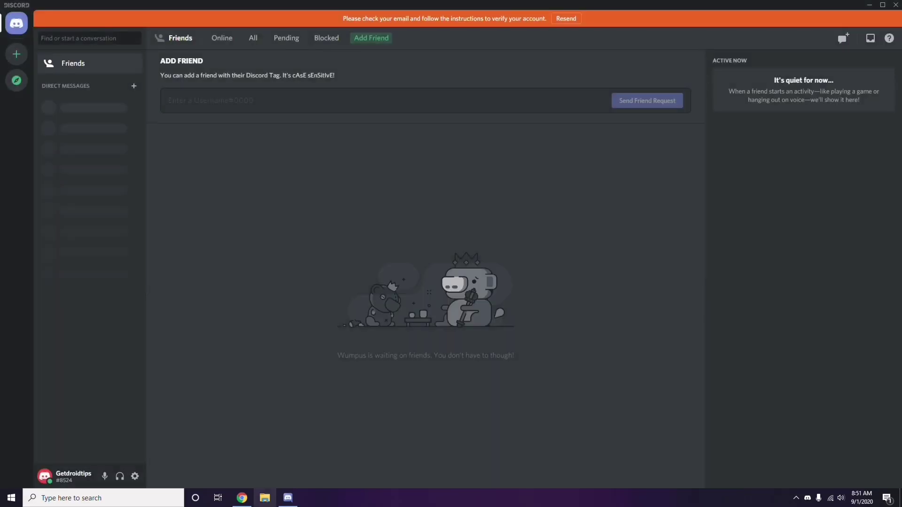
left_click(869, 5)
right_click(358, 120)
left_click(382, 162)
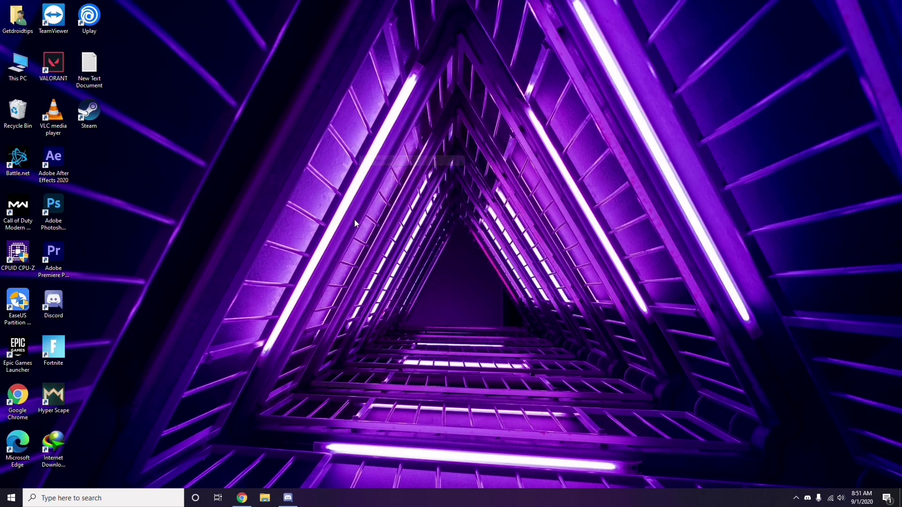
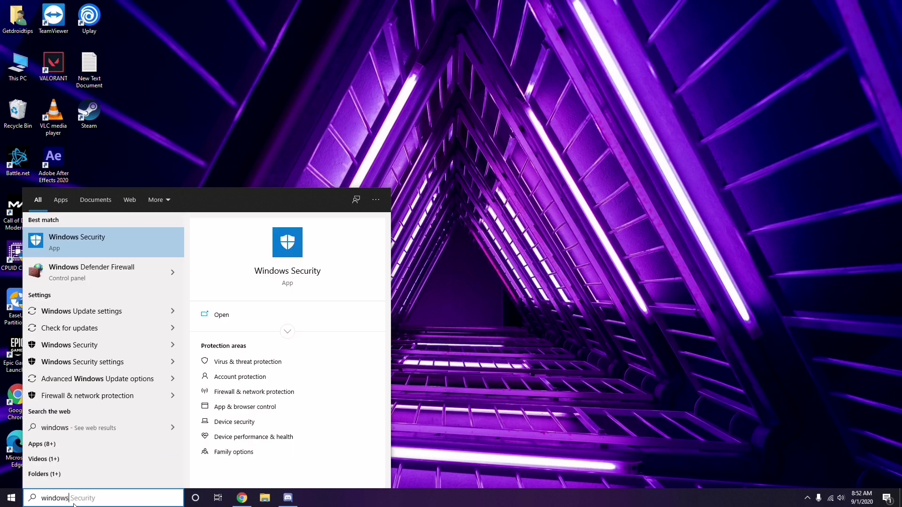
Step: Open the Windows Update settings, check the system's update status and close the window
left_click(113, 312)
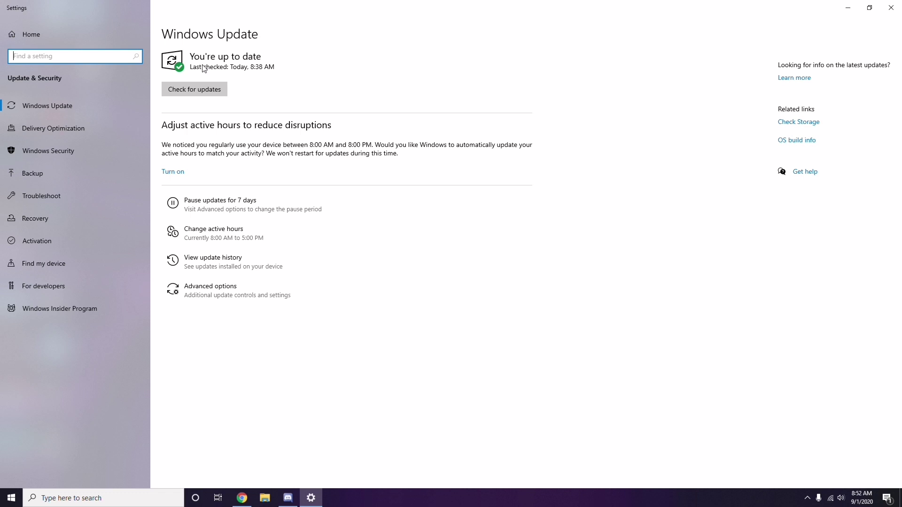
left_click(891, 7)
right_click(380, 81)
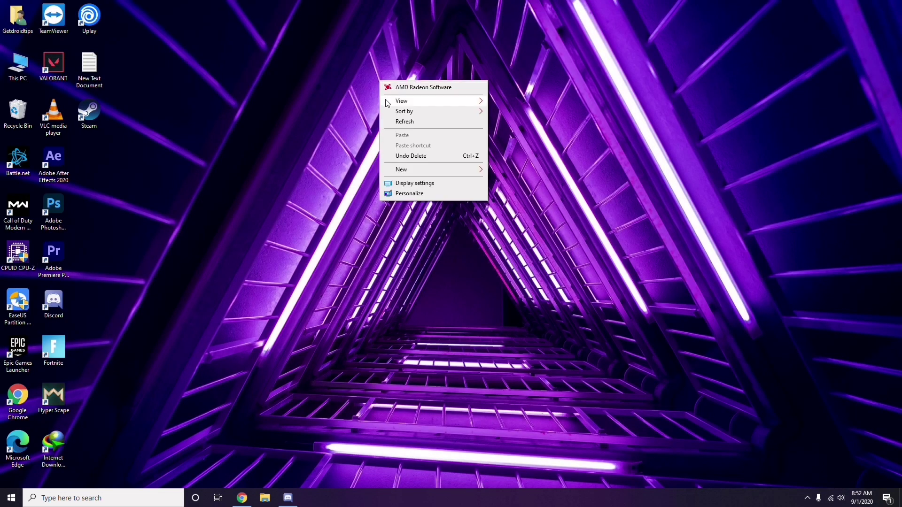
left_click(392, 122)
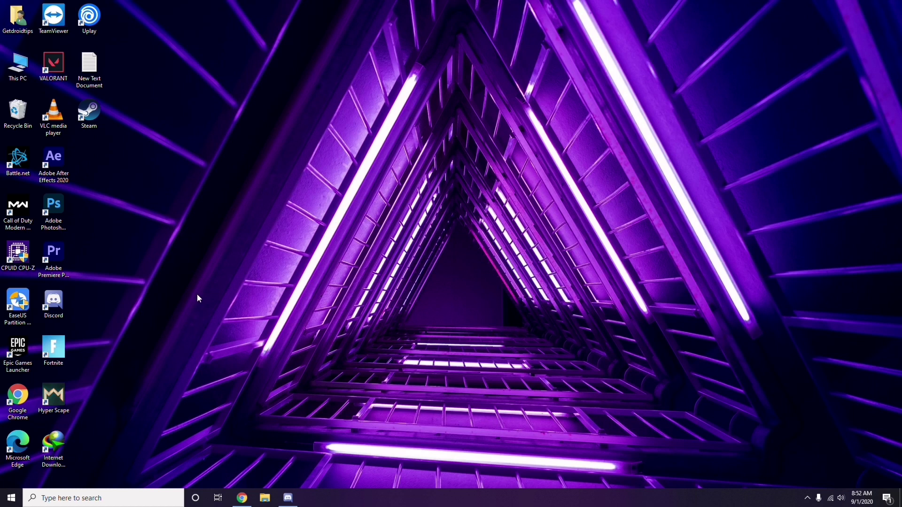
Step: Open Windows Settings and view the update history under Update & Security
left_click(53, 499)
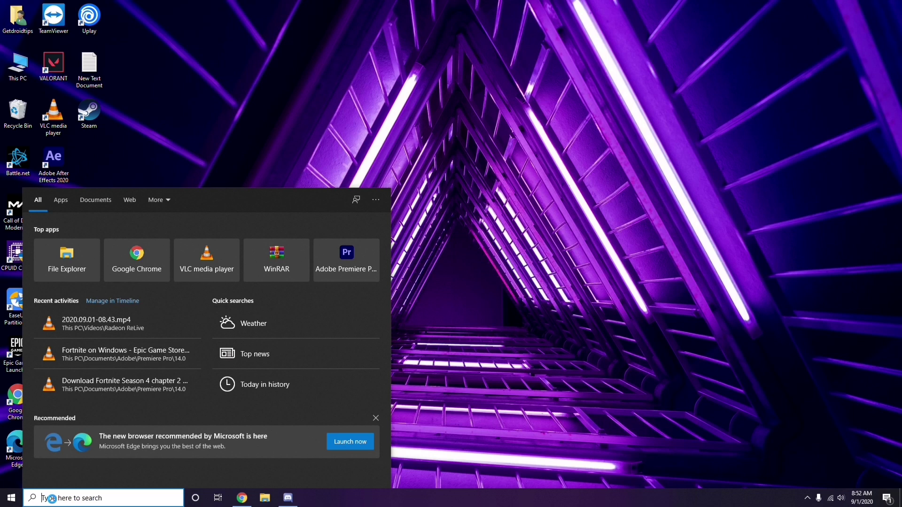
type("settin")
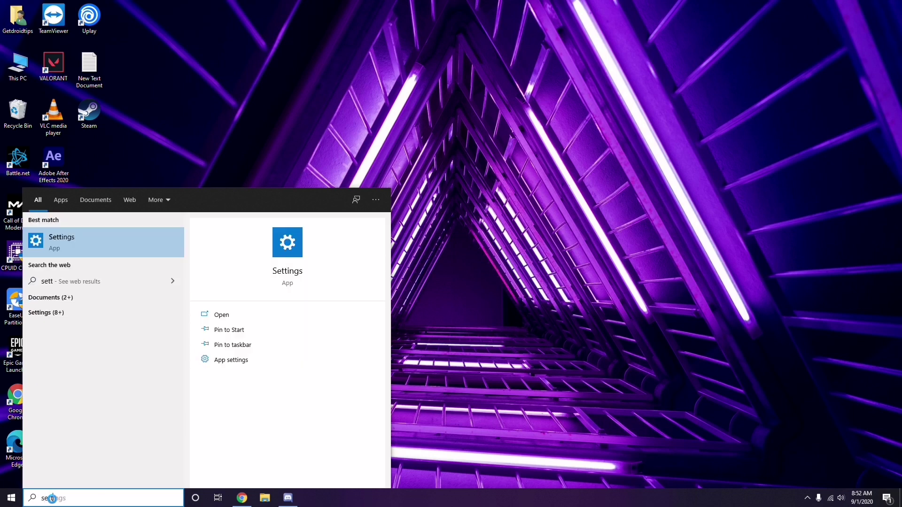
type("gs")
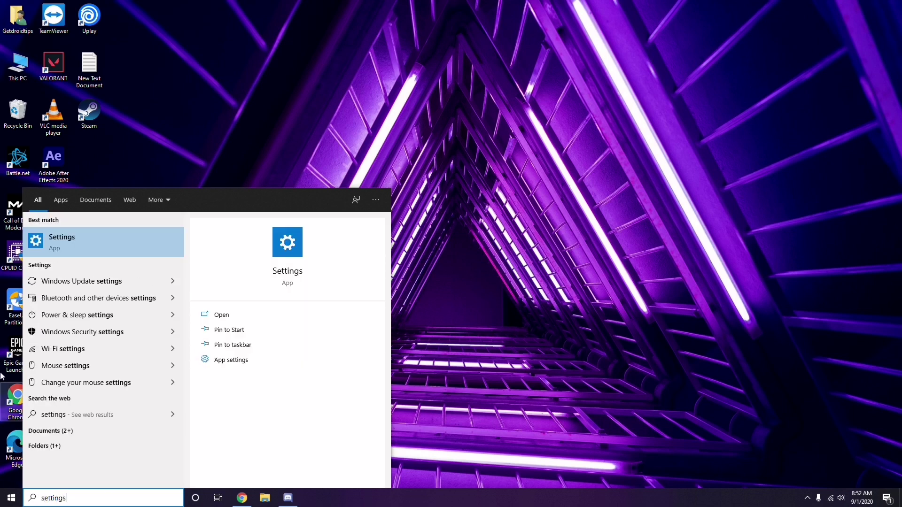
left_click(100, 245)
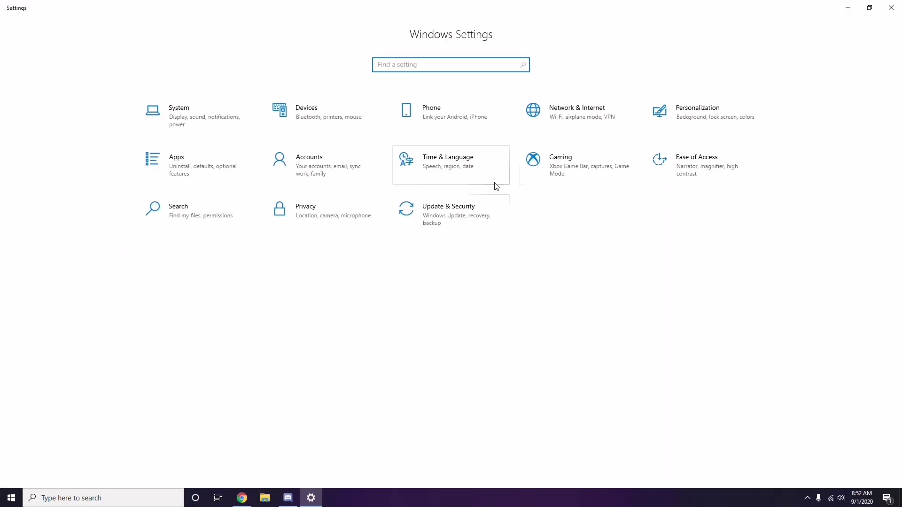
left_click(451, 223)
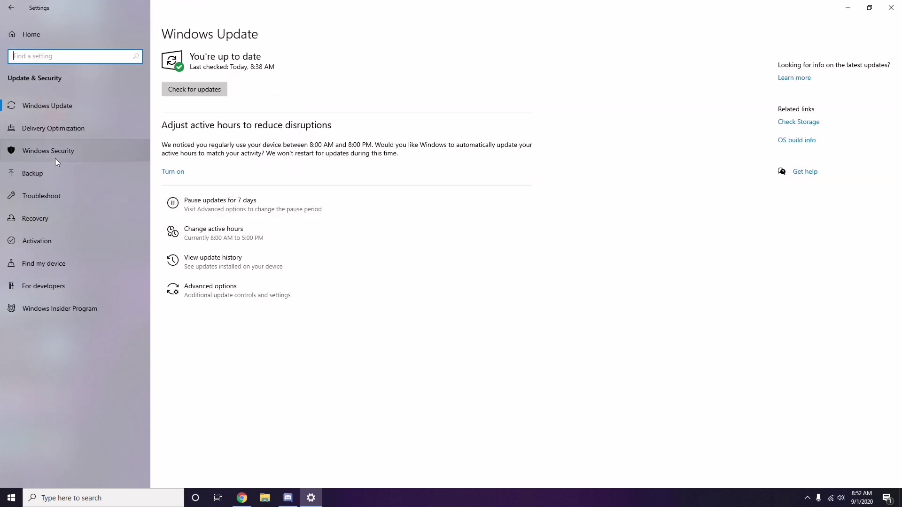
left_click(214, 262)
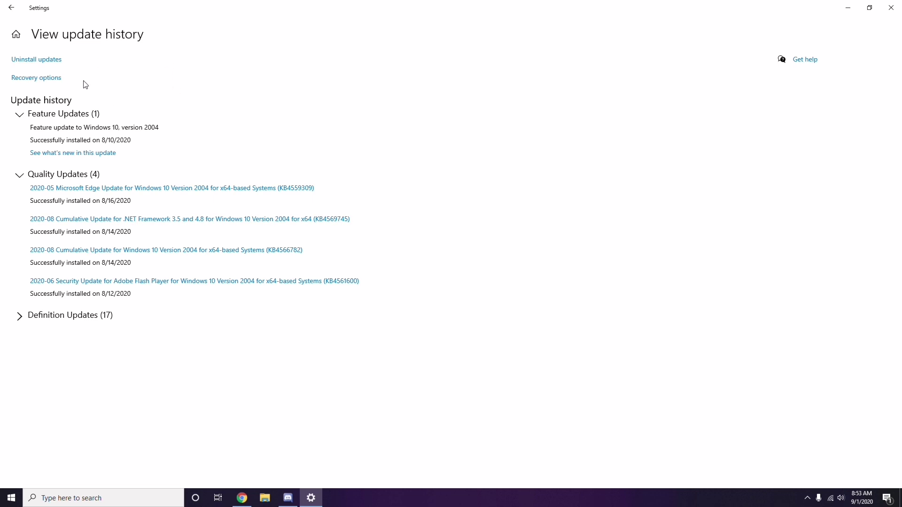
Step: Open the list of uninstallable updates, bring up the uninstall option for the Visual C++ 2010 x64 update KB2565063, and close both windows
left_click(46, 63)
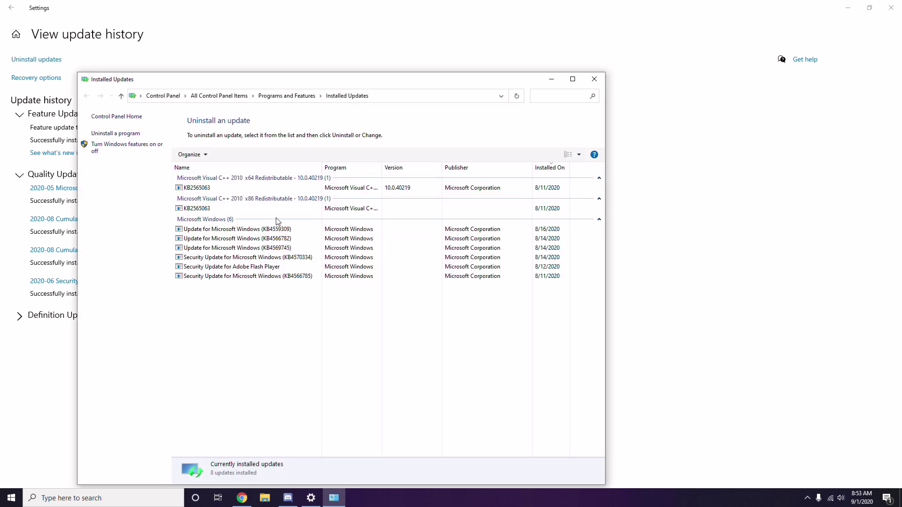
right_click(205, 189)
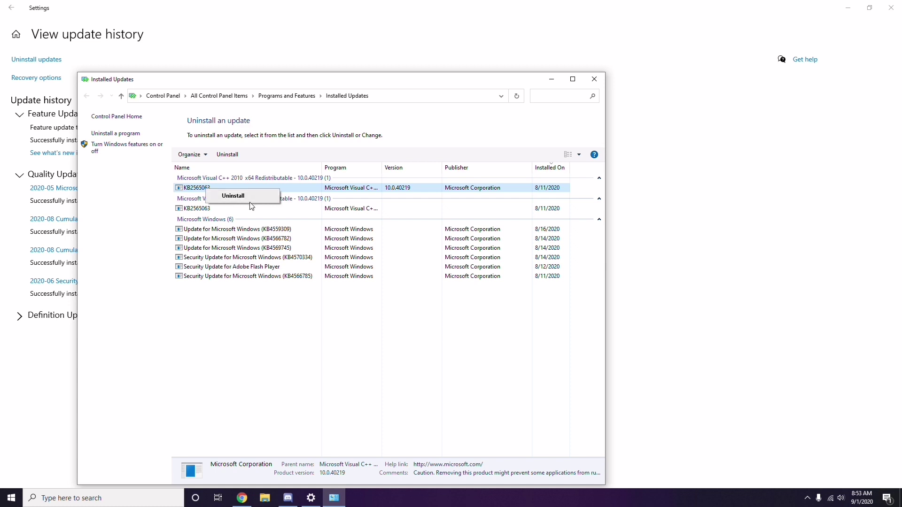
left_click(620, 184)
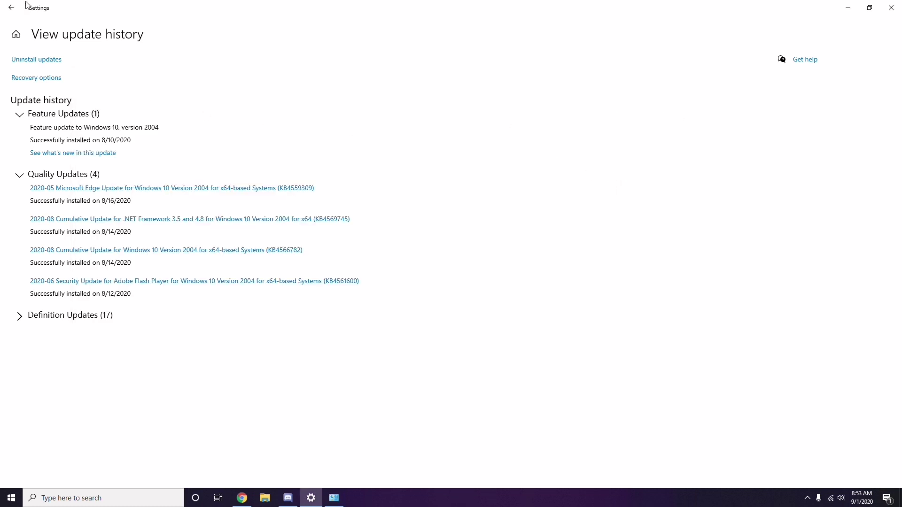
left_click(15, 10)
left_click(14, 11)
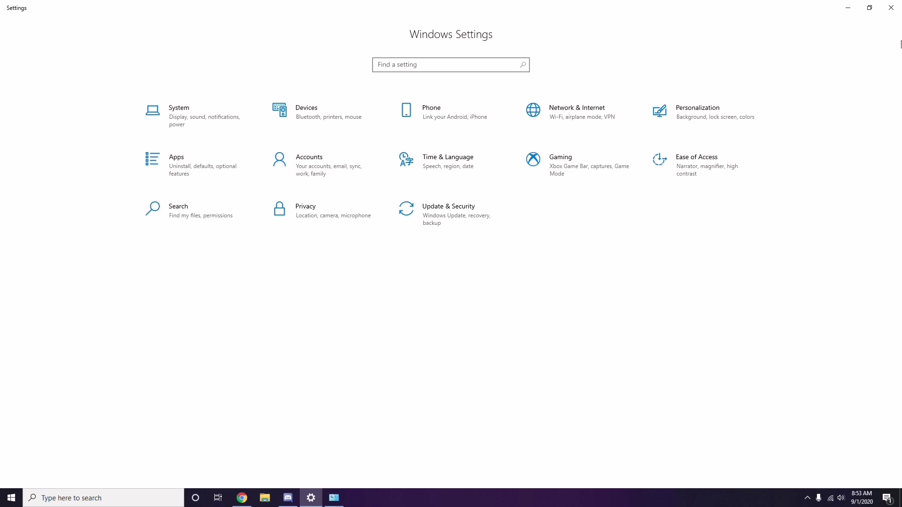
left_click(891, 9)
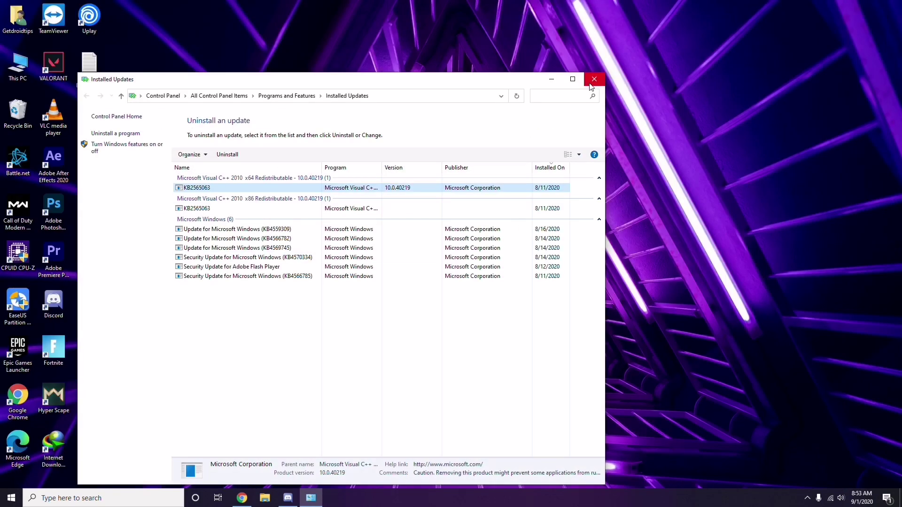
left_click(597, 76)
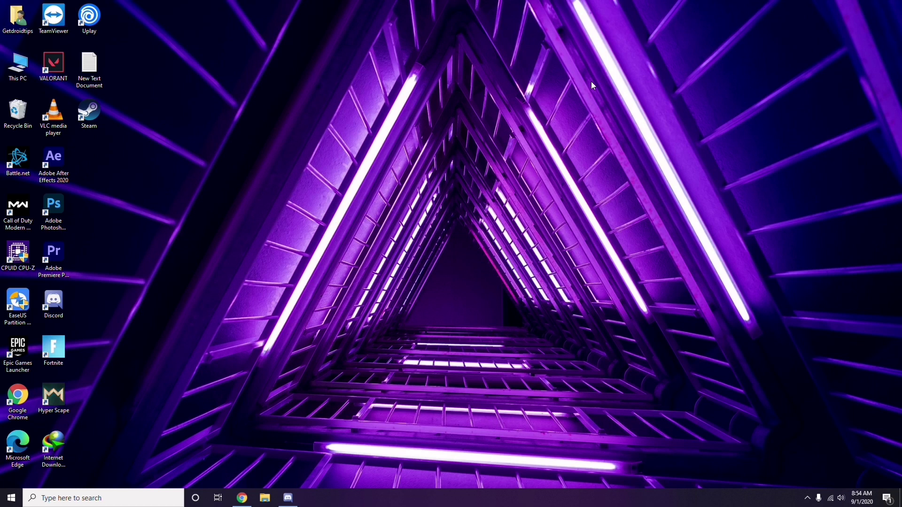
Step: Open the temporary files folder with the Run command %temp%
key("super+r")
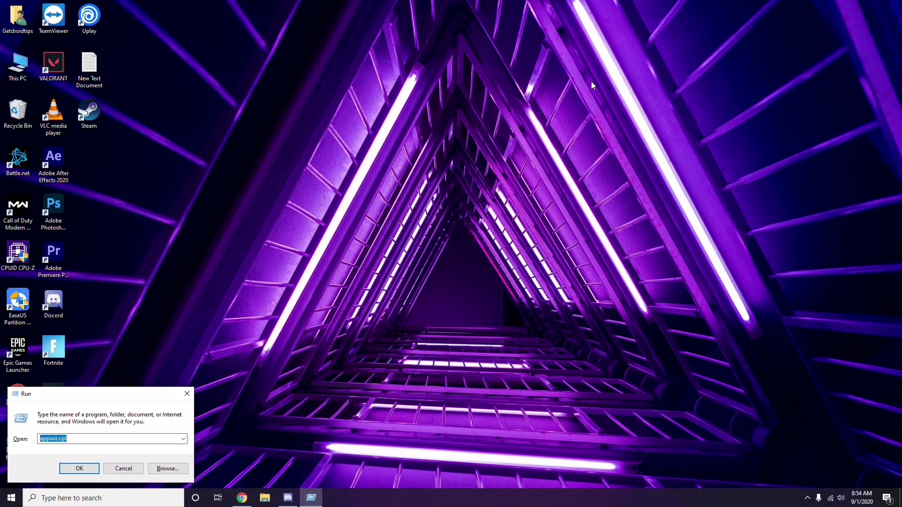
key("BackSpace")
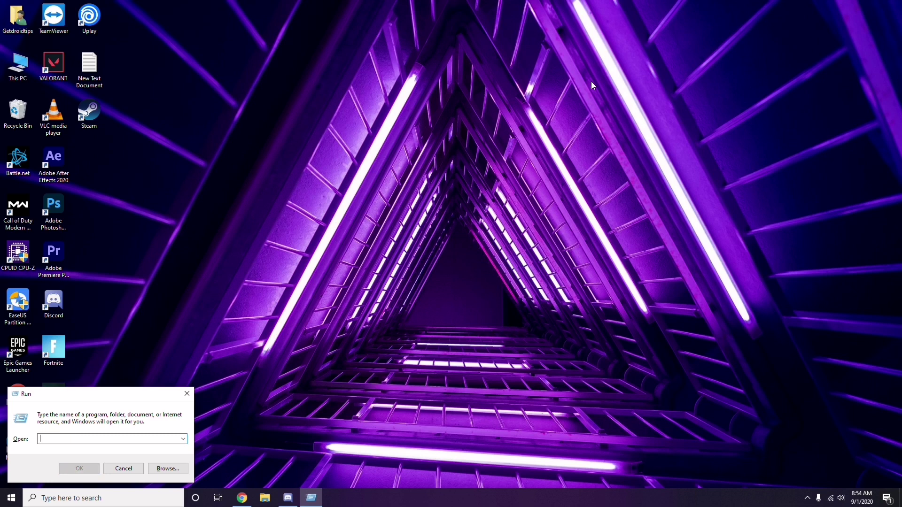
type("5")
key("BackSpace")
type("%")
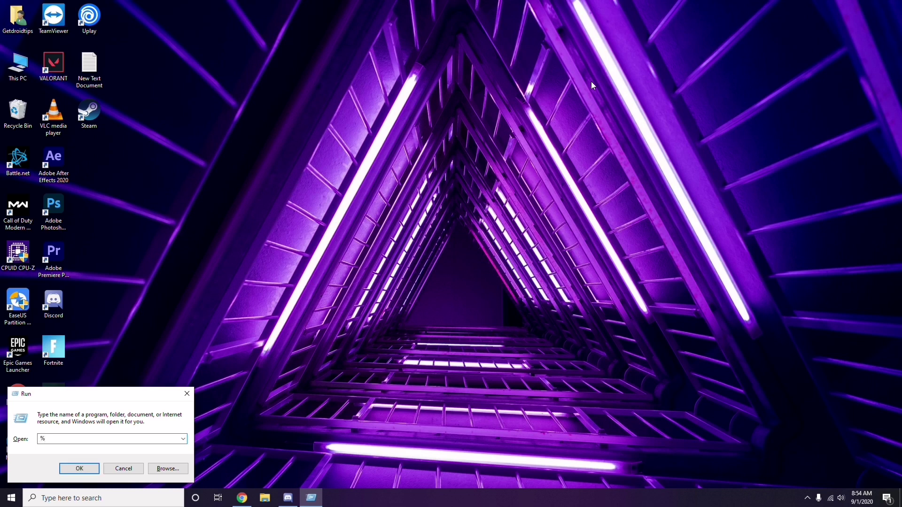
type("temp%")
left_click(79, 469)
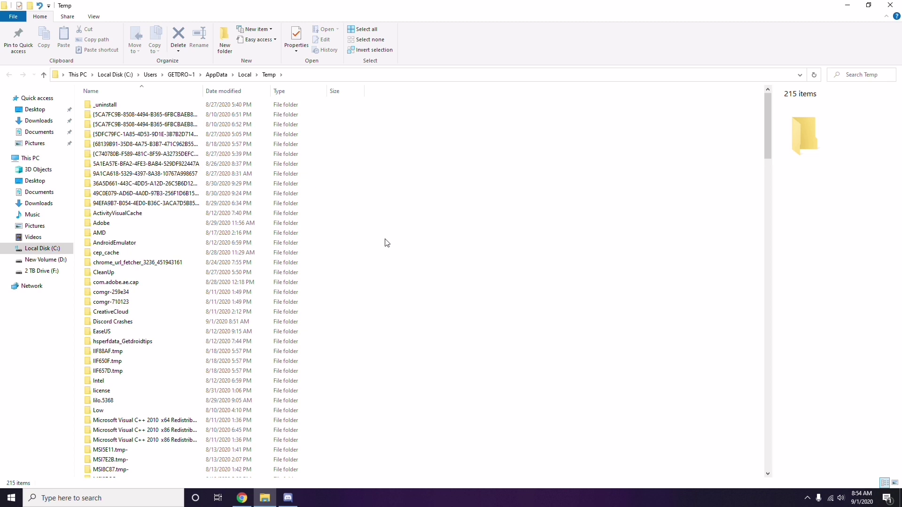
Step: Select all items in the Temp folder, clear the selection, close the folder and refresh the desktop
key("ctrl+a")
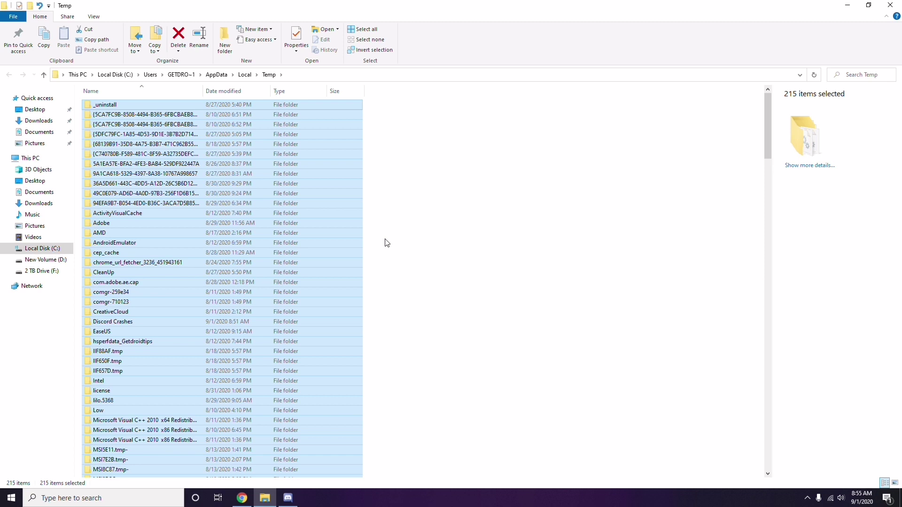
left_click(435, 237)
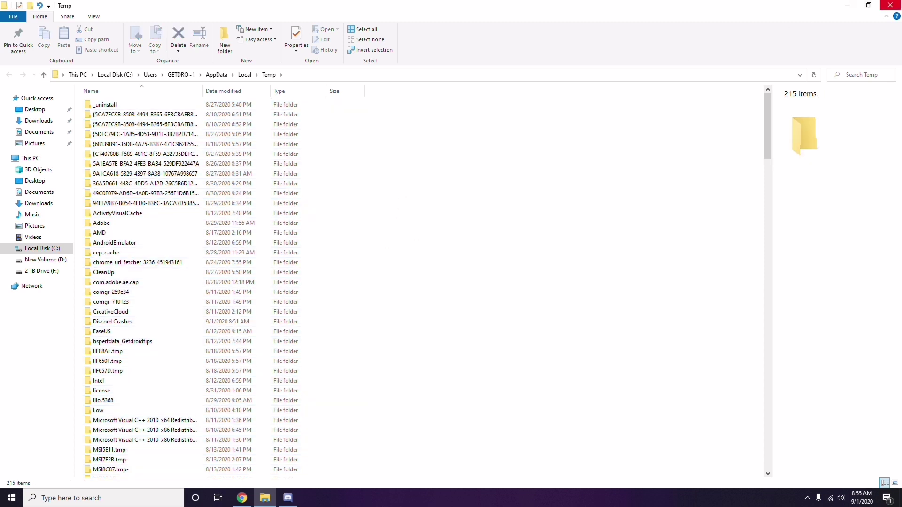
left_click(891, 6)
right_click(346, 138)
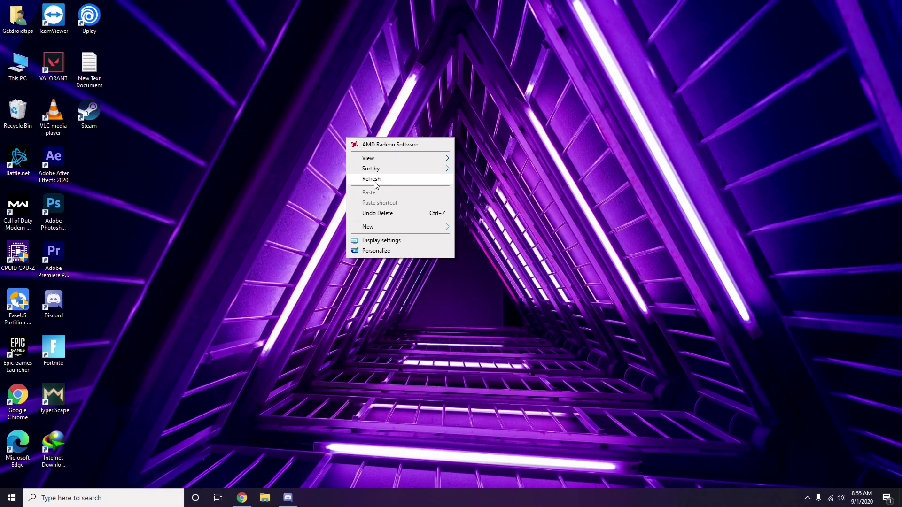
left_click(376, 183)
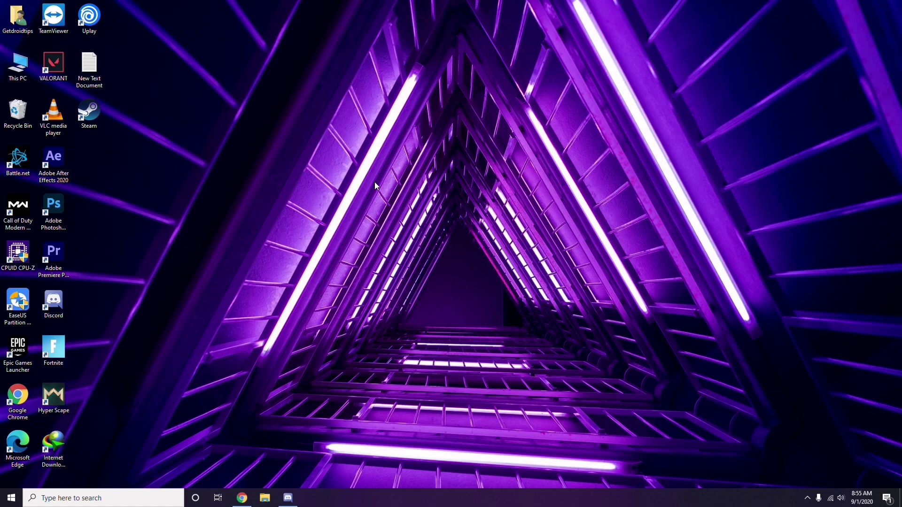
Step: Open AMD Radeon Software from the hidden tray programs, review its driver and software update status, and close it
left_click(807, 498)
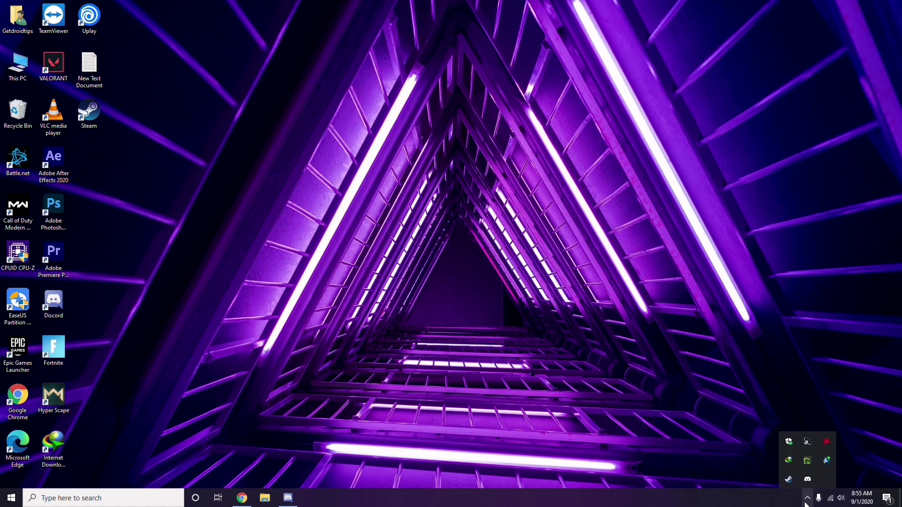
left_click(824, 438)
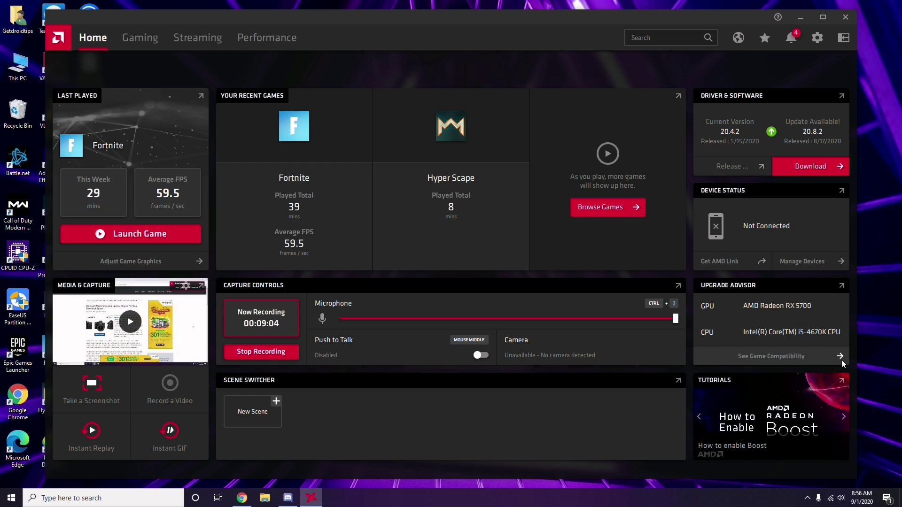
left_click(848, 19)
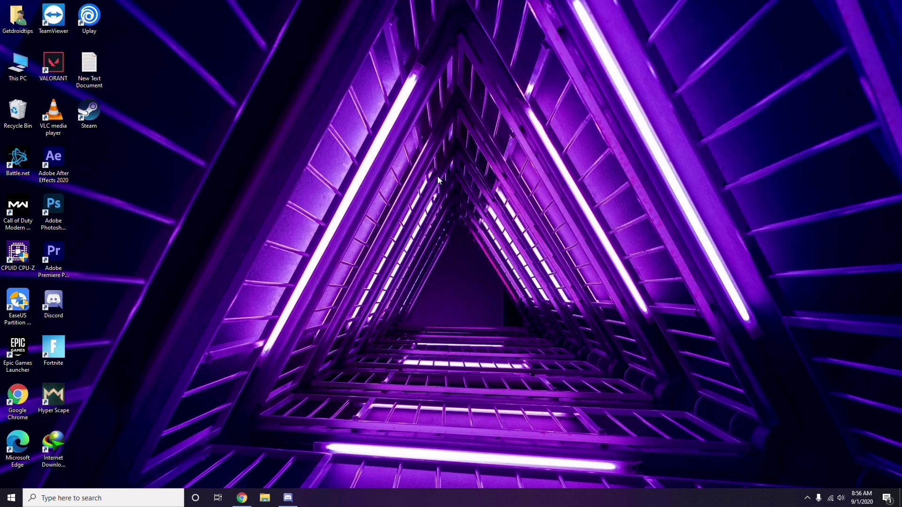
left_click(11, 498)
left_click(406, 349)
right_click(248, 216)
left_click(275, 258)
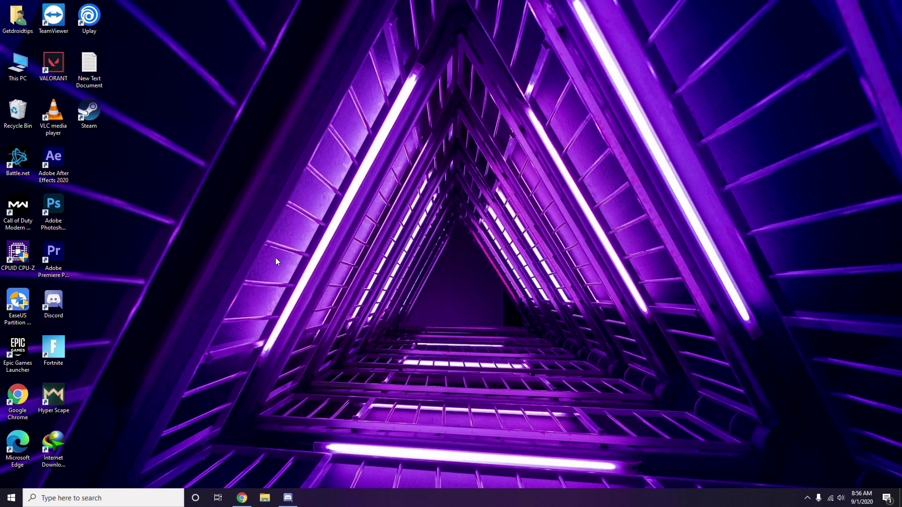